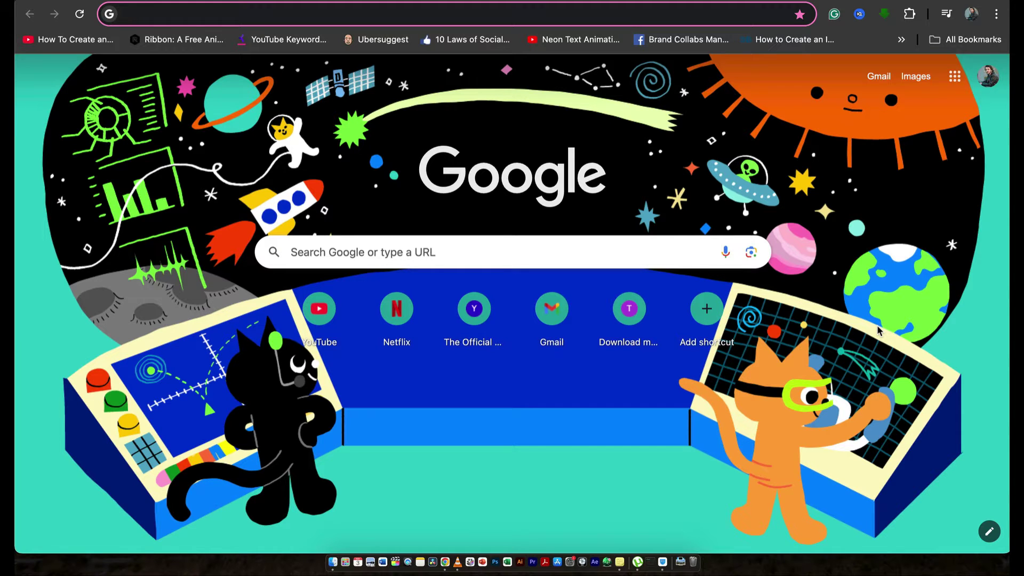
# Search Google for 'winrar download for mac' from Chrome's address bar
pyautogui.write('win')
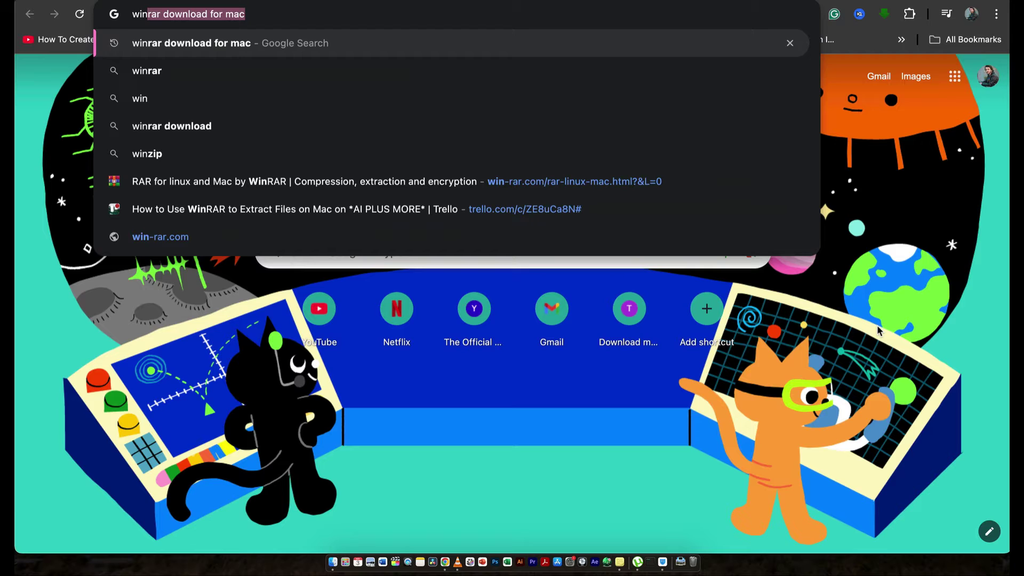
pyautogui.press('Return')
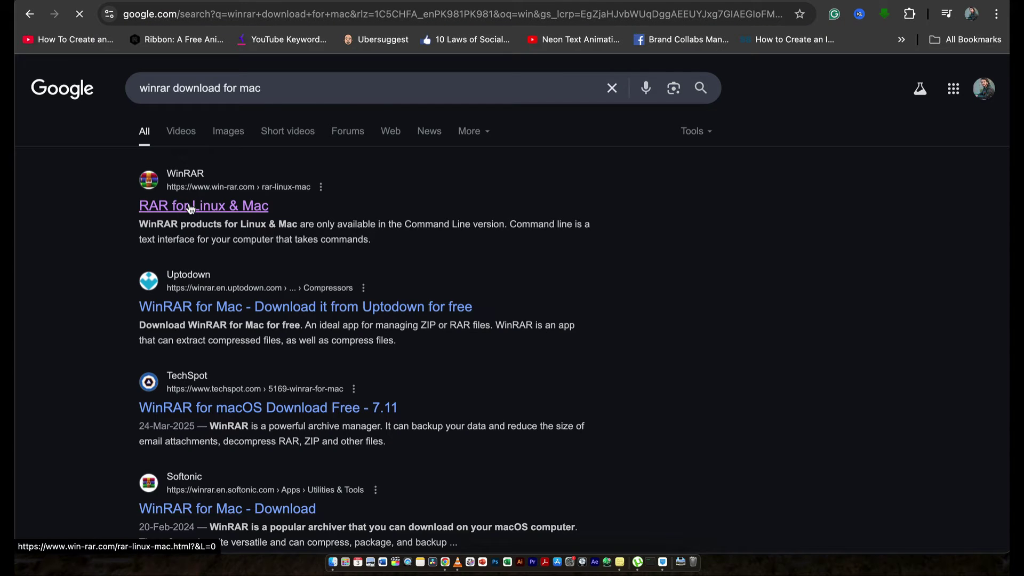
# Open the RAR for Linux & Mac result and scroll through its features and system requirements
pyautogui.click(191, 210)
pyautogui.scroll(-4, 295, 332)
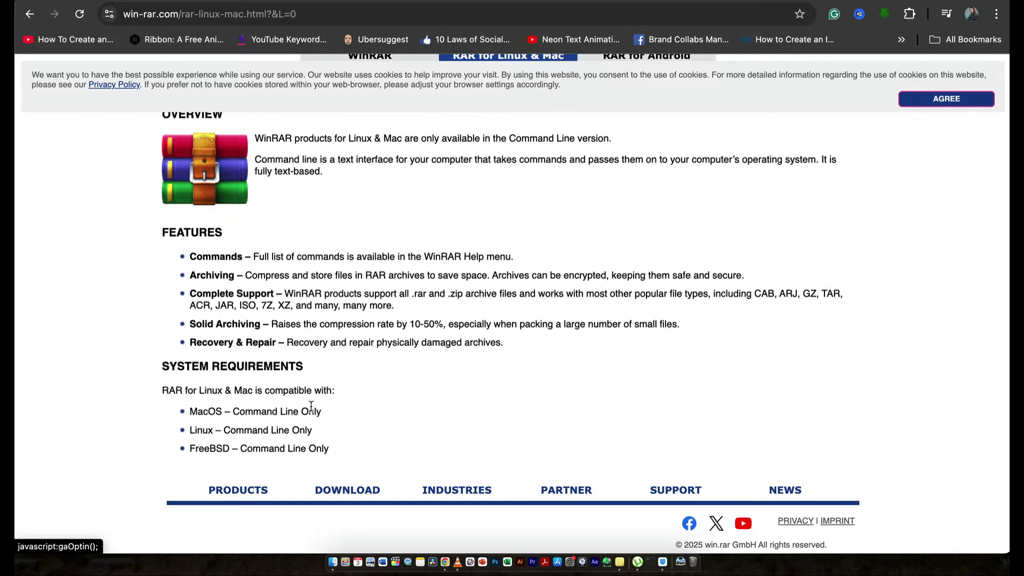
pyautogui.scroll(5, 311, 406)
pyautogui.scroll(-4, 315, 400)
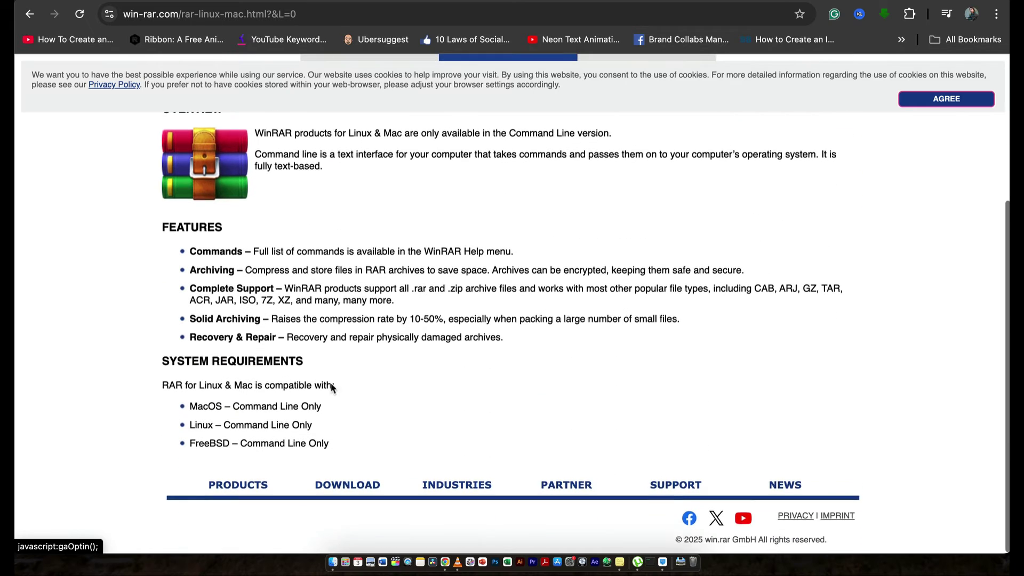
pyautogui.scroll(2, 304, 392)
pyautogui.scroll(3, 303, 392)
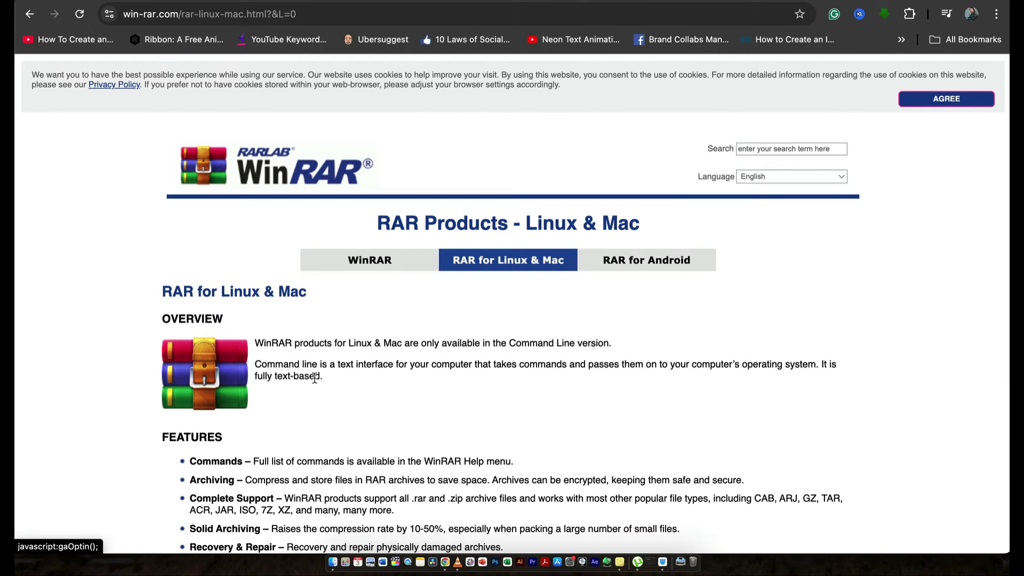
pyautogui.scroll(-5, 315, 378)
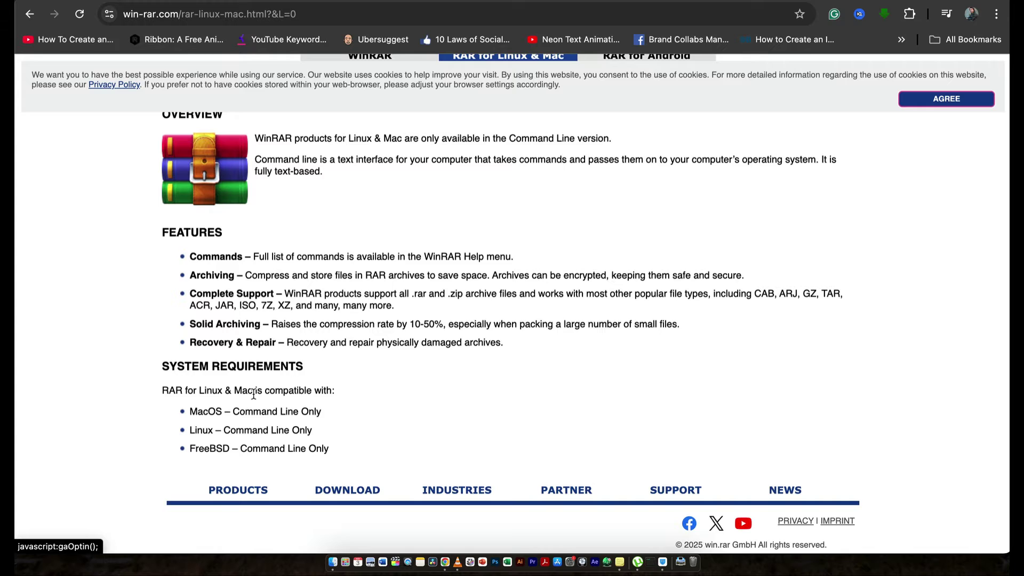
pyautogui.scroll(5, 356, 343)
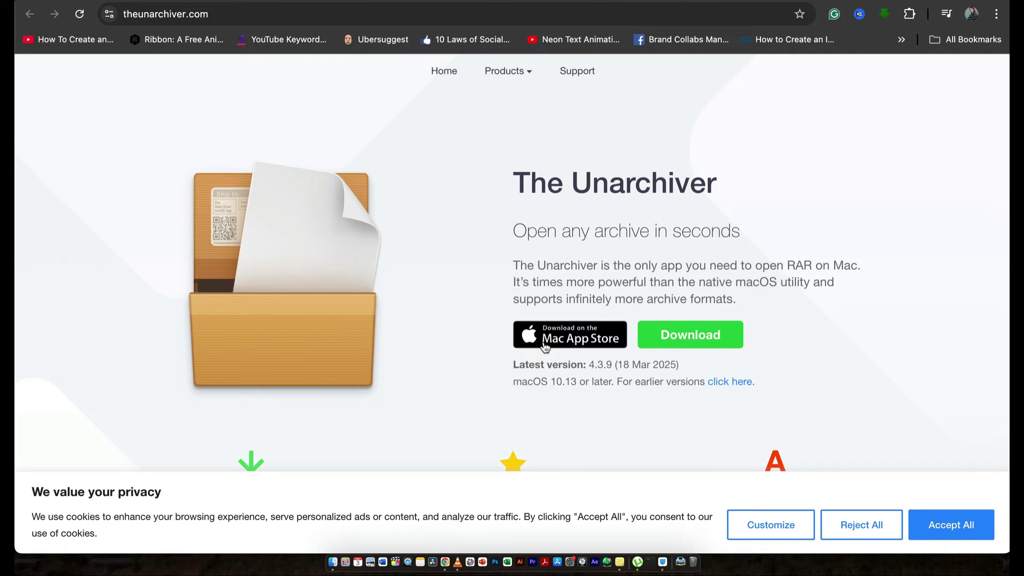
# Download TheUnarchiver.dmg, dismiss the newsletter popup and check the finished download
pyautogui.click(688, 337)
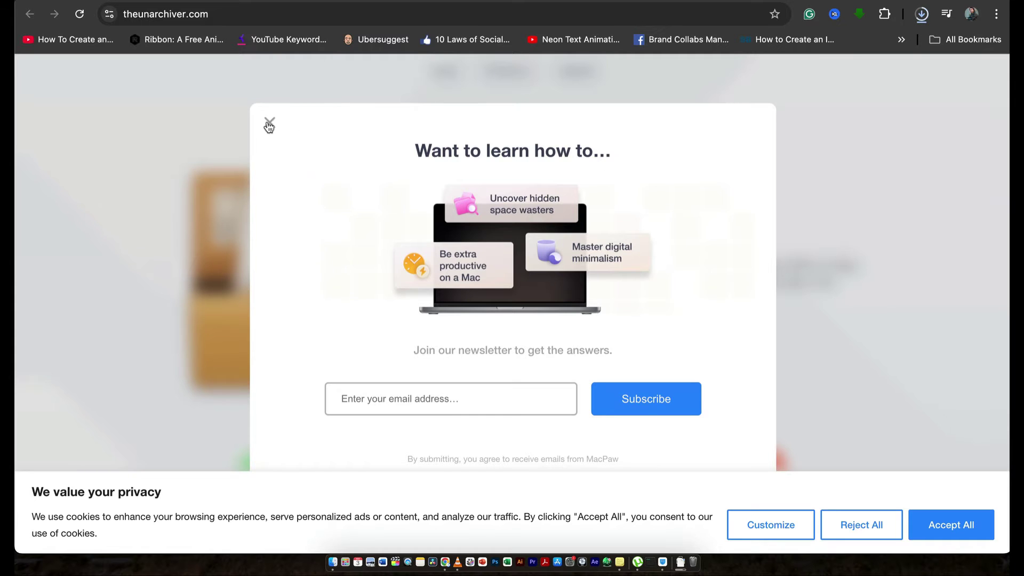
pyautogui.click(269, 123)
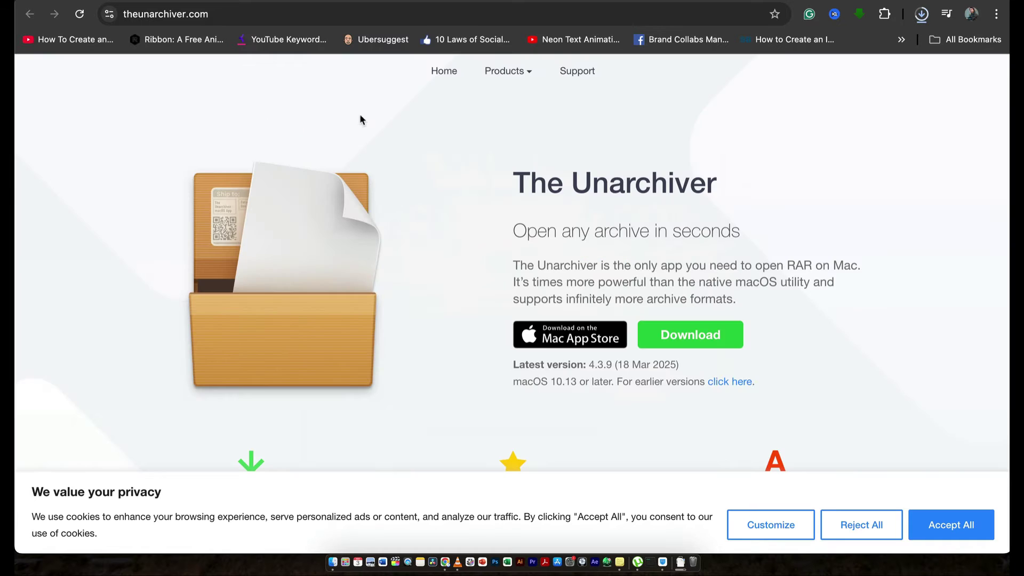
pyautogui.click(923, 17)
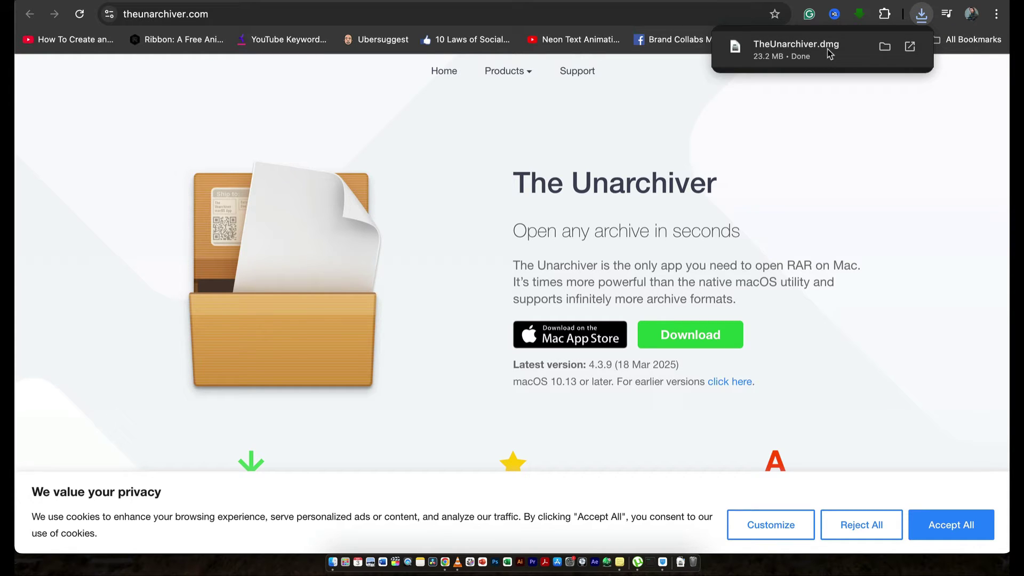
# Show TheUnarchiver.dmg in Finder, open the disk image and close the Downloads window
pyautogui.click(884, 47)
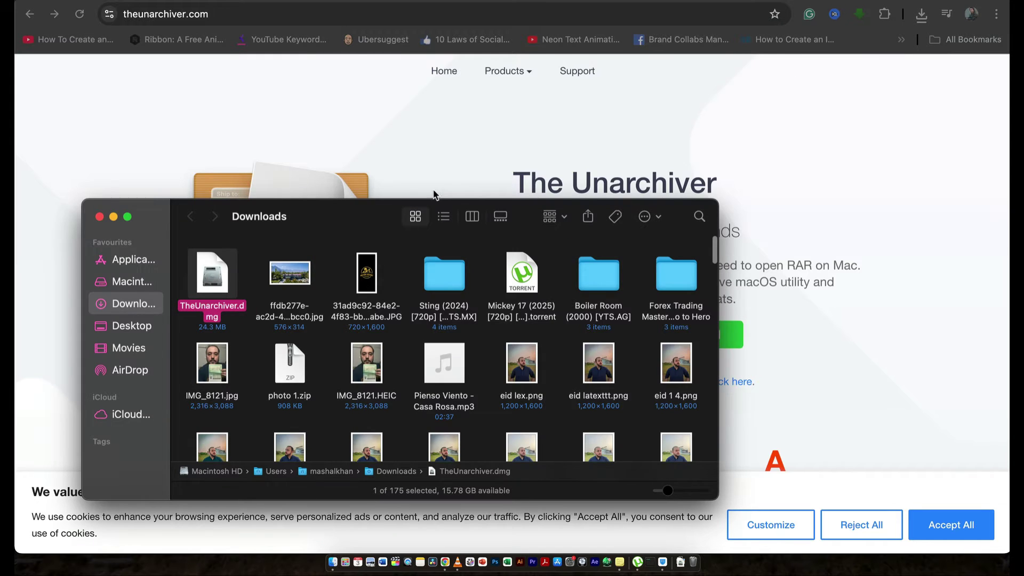
pyautogui.doubleClick(212, 275)
pyautogui.click(99, 216)
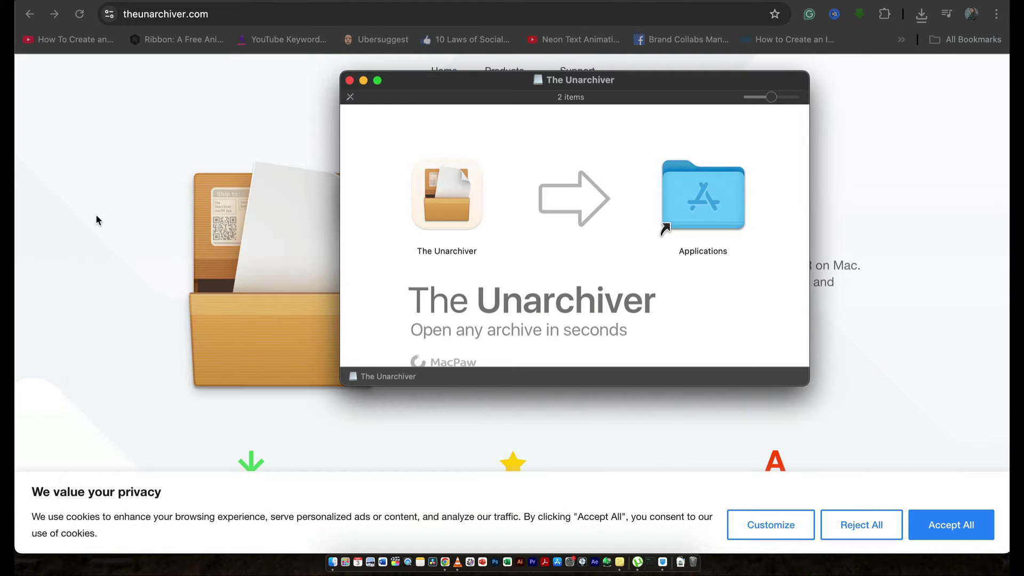
# Copy The Unarchiver into Applications, replacing the old copy and authorizing with the admin password
pyautogui.moveTo(457, 198); pyautogui.dragTo(703, 196)
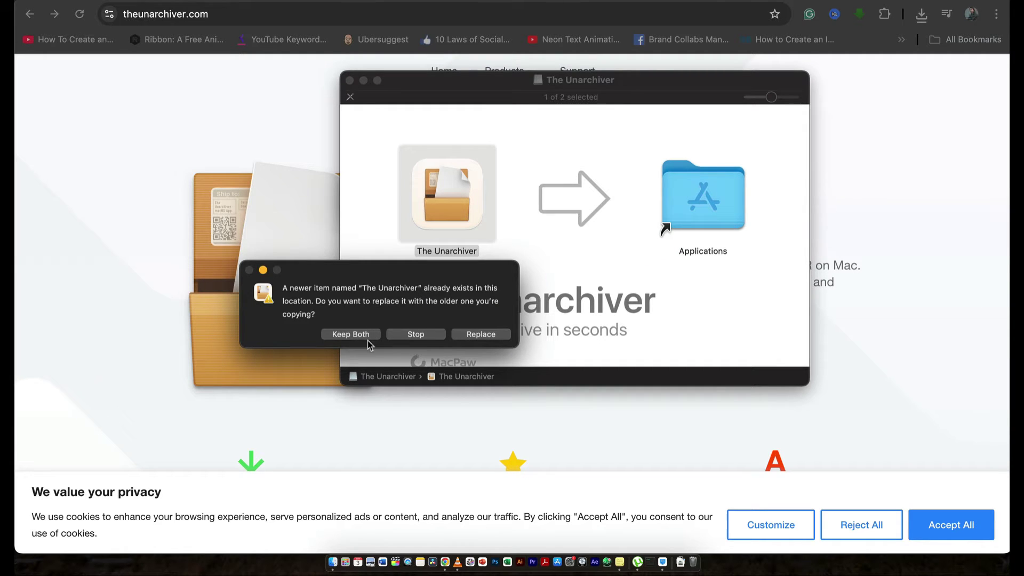
pyautogui.click(479, 339)
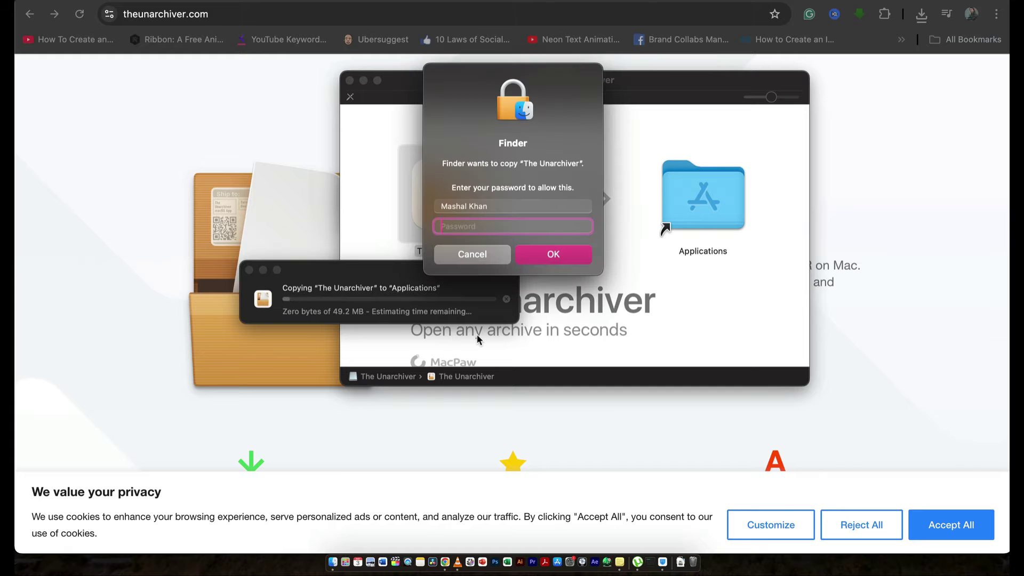
pyautogui.write('••••••')
pyautogui.press('Return')
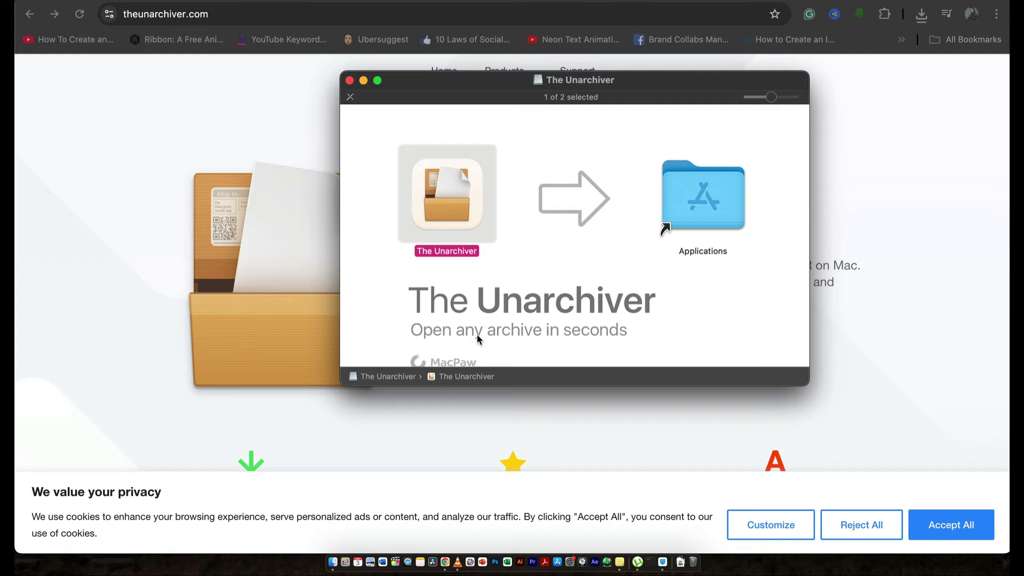
# Close the disk-image window, launch The Unarchiver from Launchpad, approve opening it and accept its terms
pyautogui.click(350, 80)
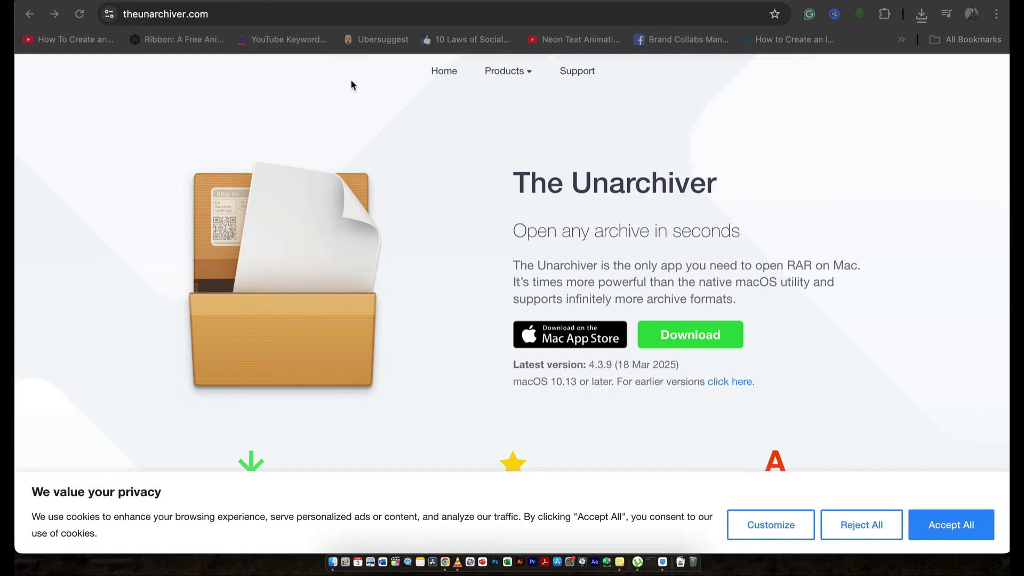
pyautogui.click(344, 561)
pyautogui.hscroll(5, 402, 298)
pyautogui.hscroll(5, 401, 301)
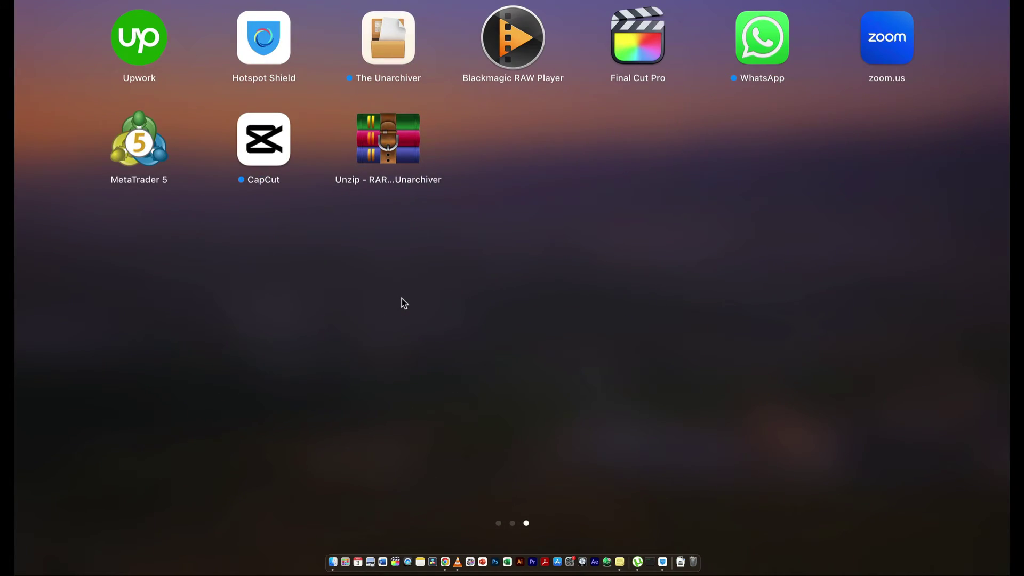
pyautogui.click(390, 44)
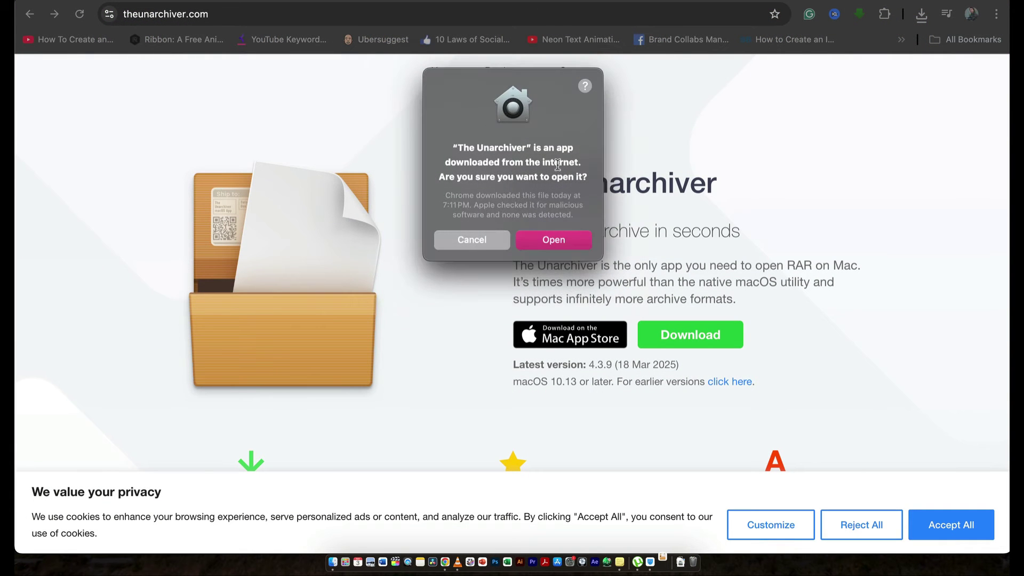
pyautogui.click(569, 240)
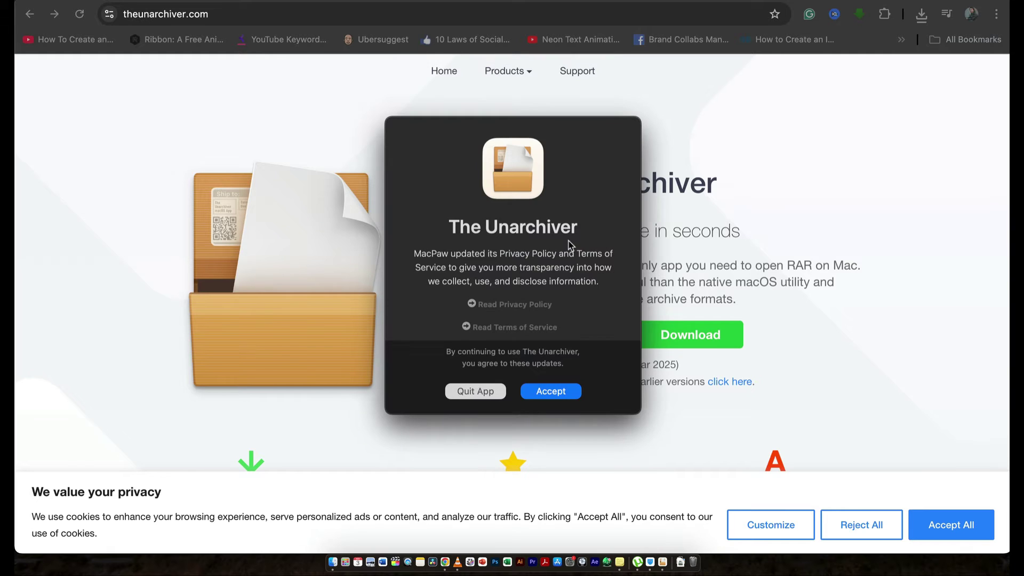
pyautogui.click(543, 394)
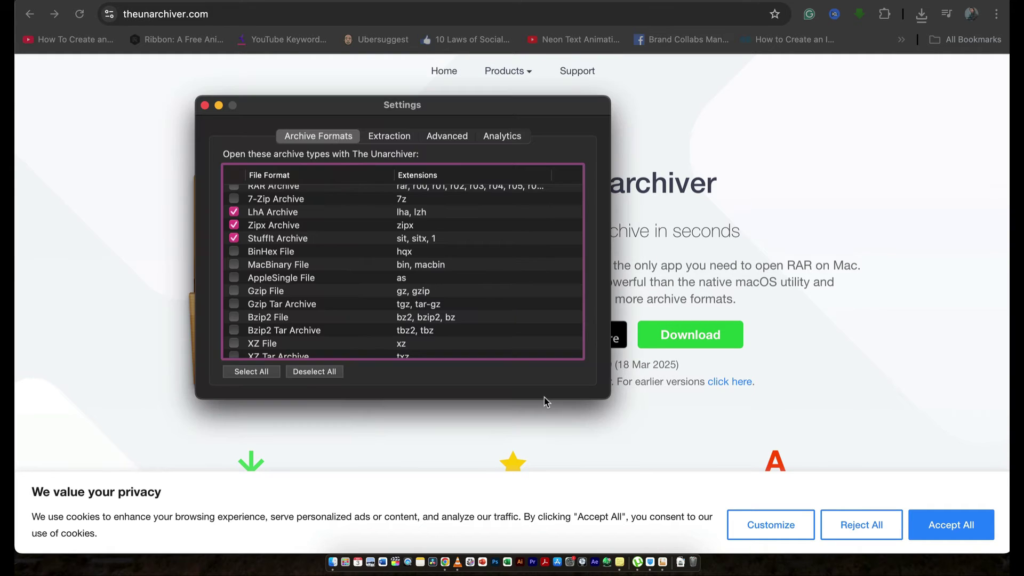
# Tick RAR, 7-Zip and BinHex, then select all archive formats in the list
pyautogui.scroll(1, 278, 304)
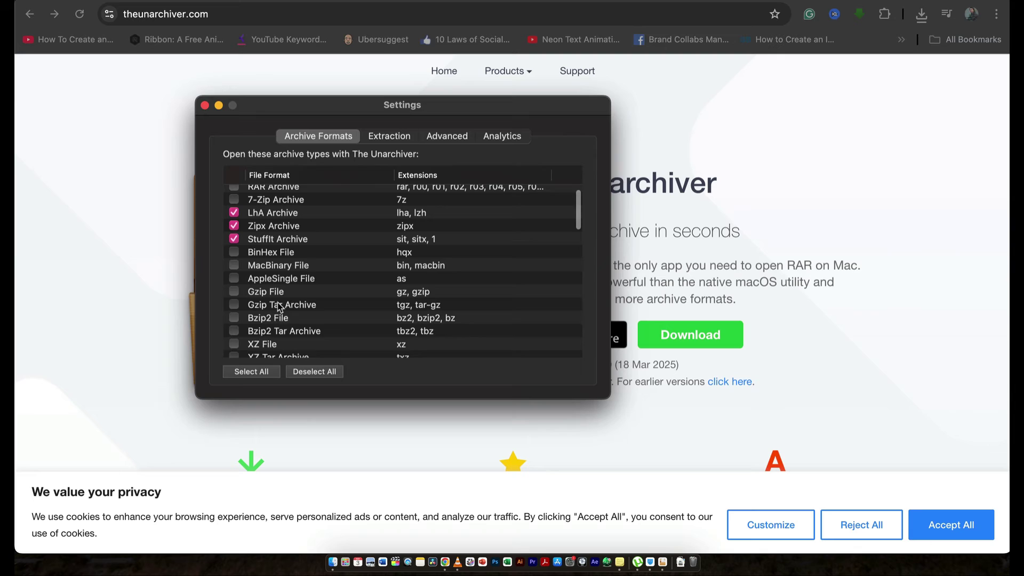
pyautogui.scroll(2, 278, 303)
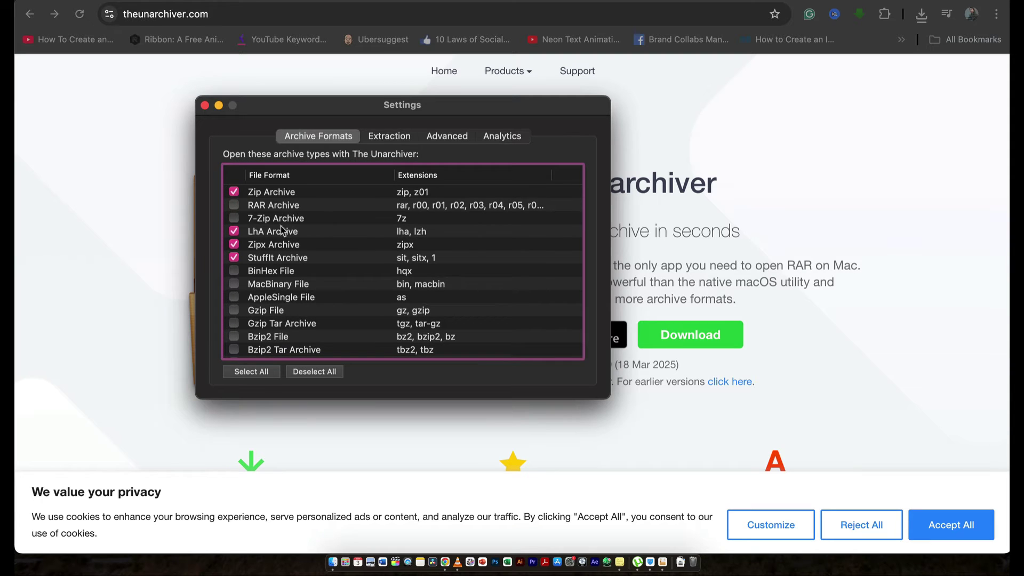
pyautogui.click(235, 206)
pyautogui.click(235, 219)
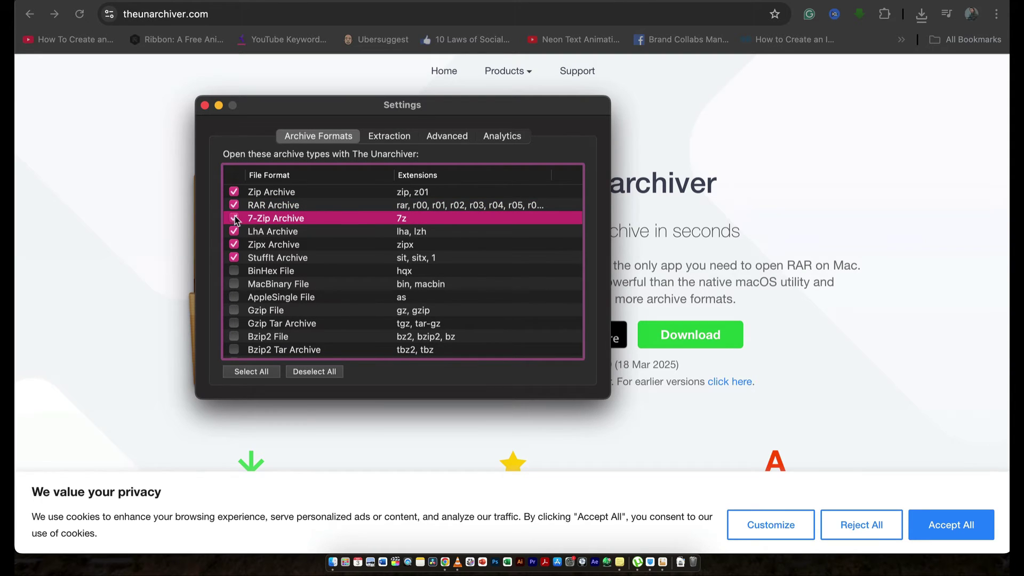
pyautogui.click(234, 271)
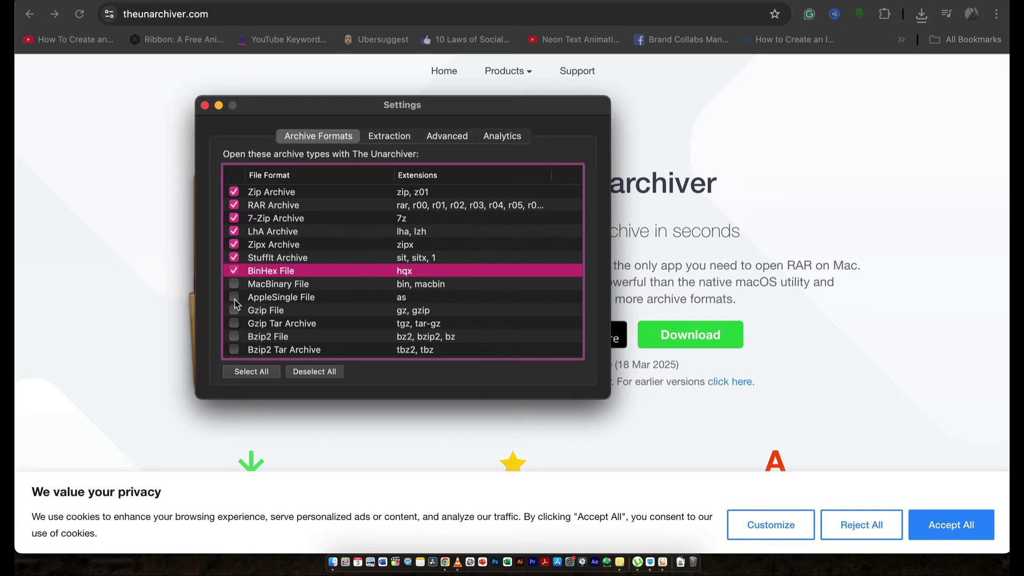
pyautogui.scroll(-3, 276, 307)
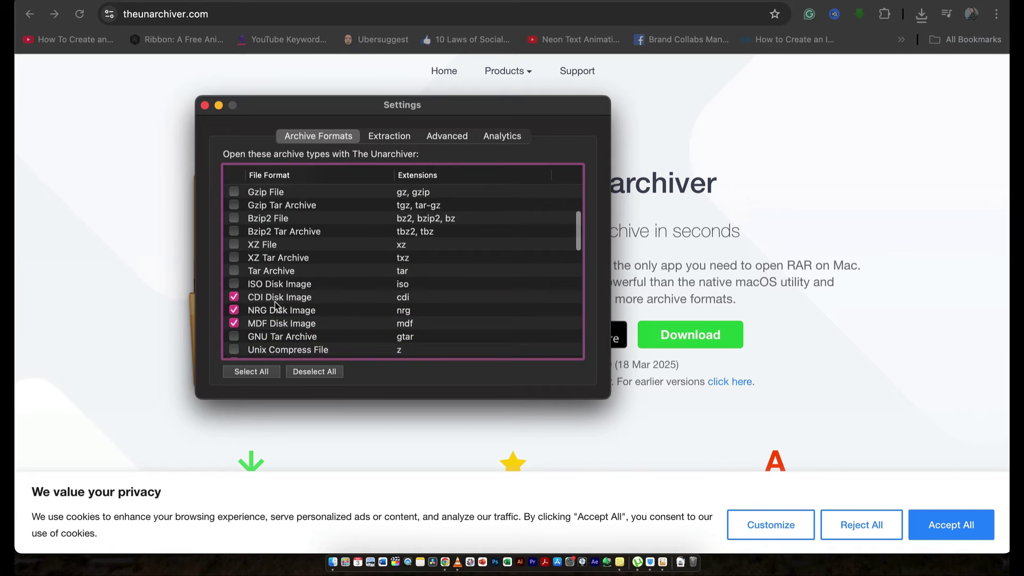
pyautogui.scroll(-15, 276, 306)
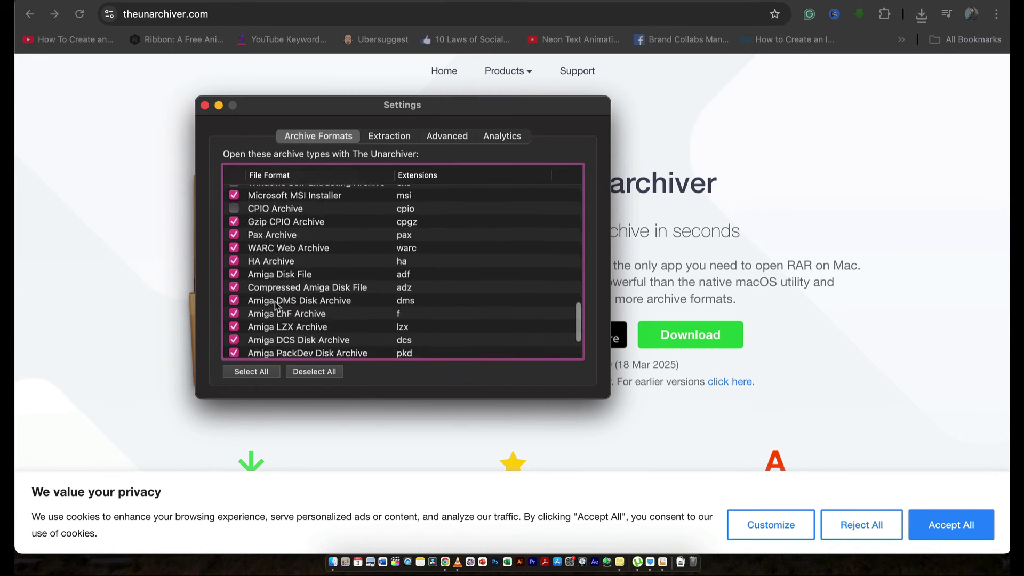
pyautogui.scroll(-3, 277, 307)
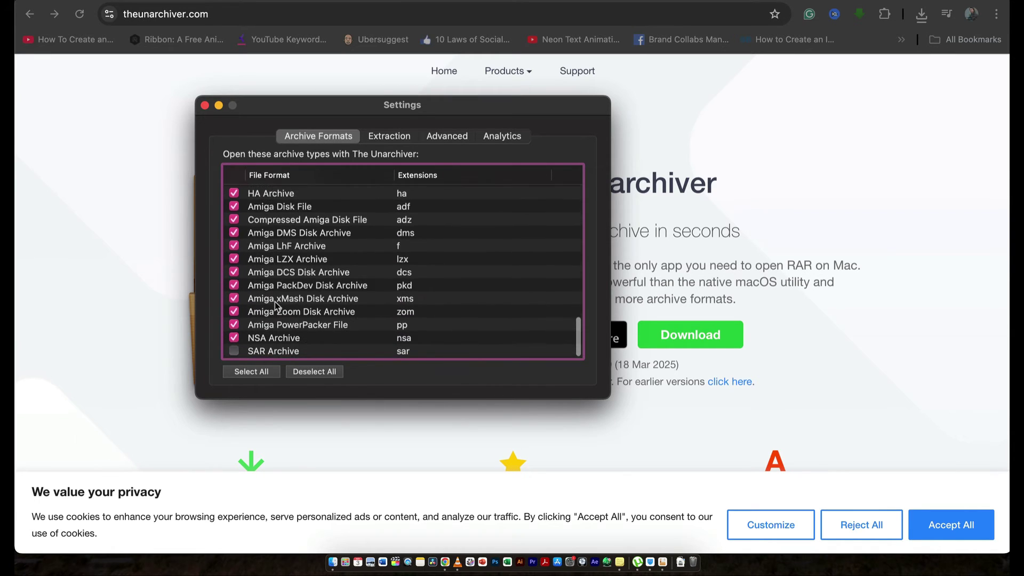
pyautogui.click(258, 372)
# Review the Extraction, Advanced and Analytics tabs, then close the Settings window
pyautogui.scroll(4, 284, 280)
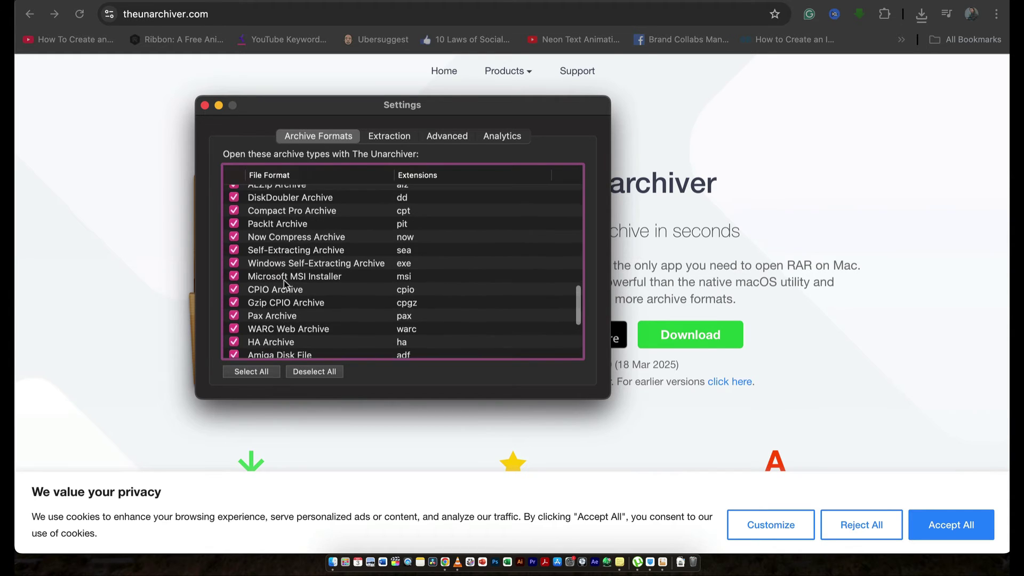
pyautogui.scroll(8, 284, 282)
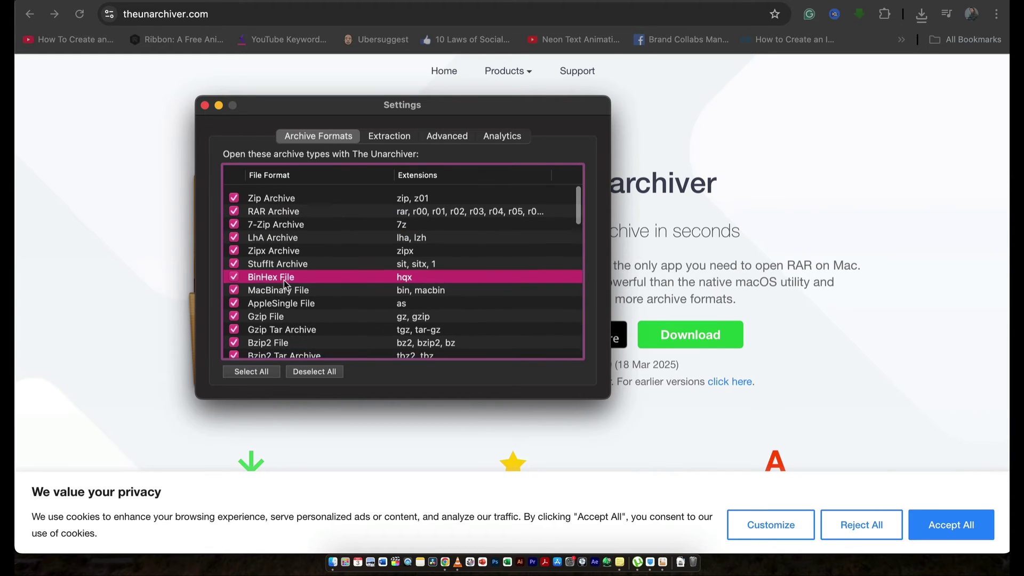
pyautogui.click(387, 139)
pyautogui.click(442, 139)
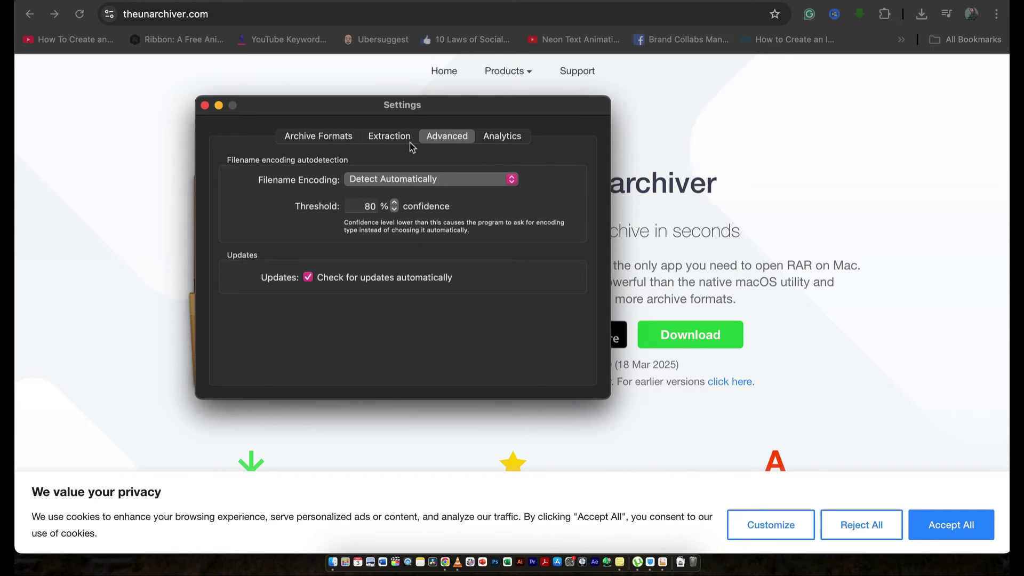
pyautogui.click(490, 142)
pyautogui.click(445, 139)
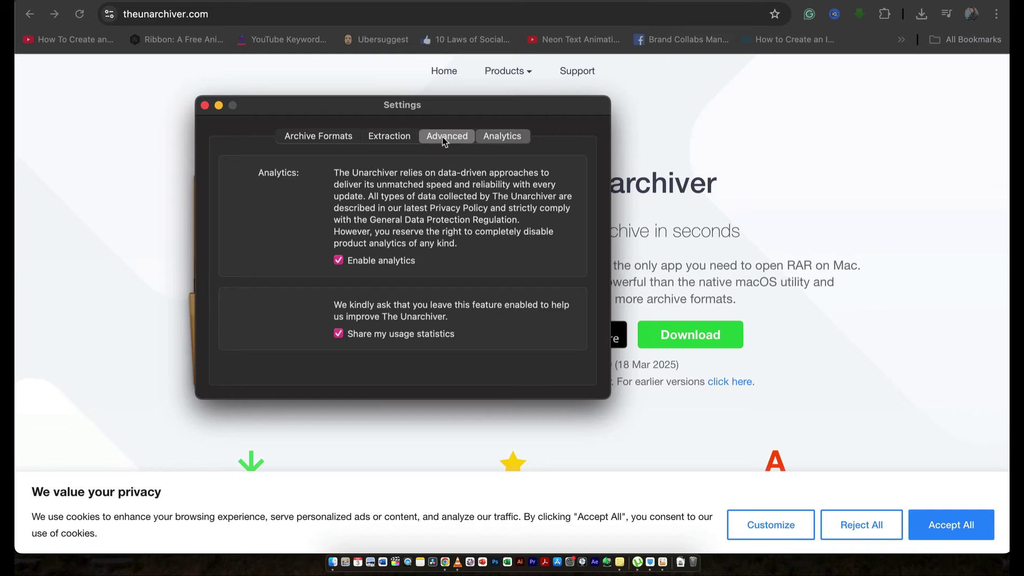
pyautogui.click(401, 137)
pyautogui.click(318, 132)
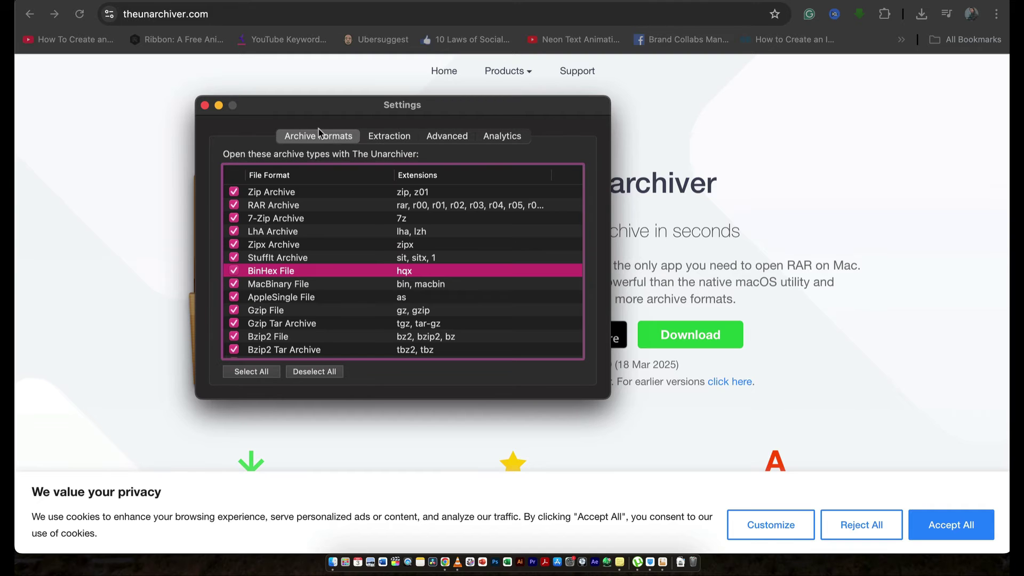
pyautogui.click(205, 105)
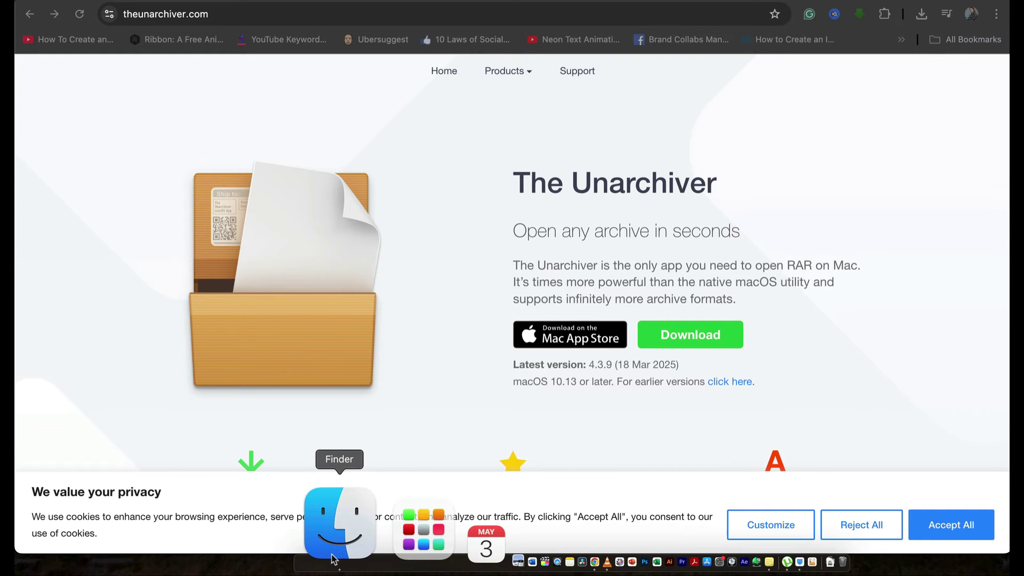
# Open Downloads from Finder's Dock menu and go into the Sting (2024) folder
pyautogui.rightClick(339, 527)
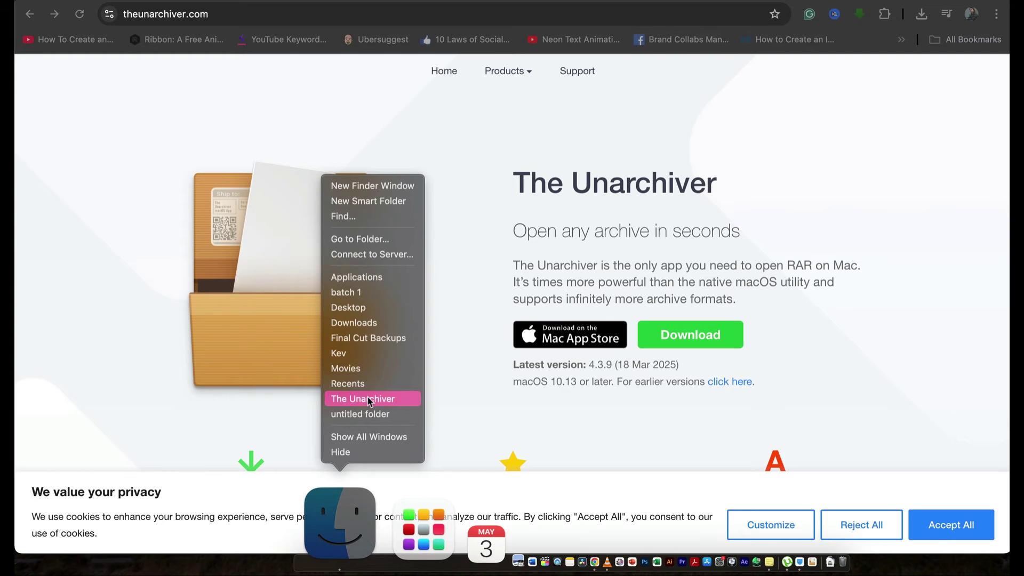
pyautogui.click(354, 323)
pyautogui.doubleClick(441, 274)
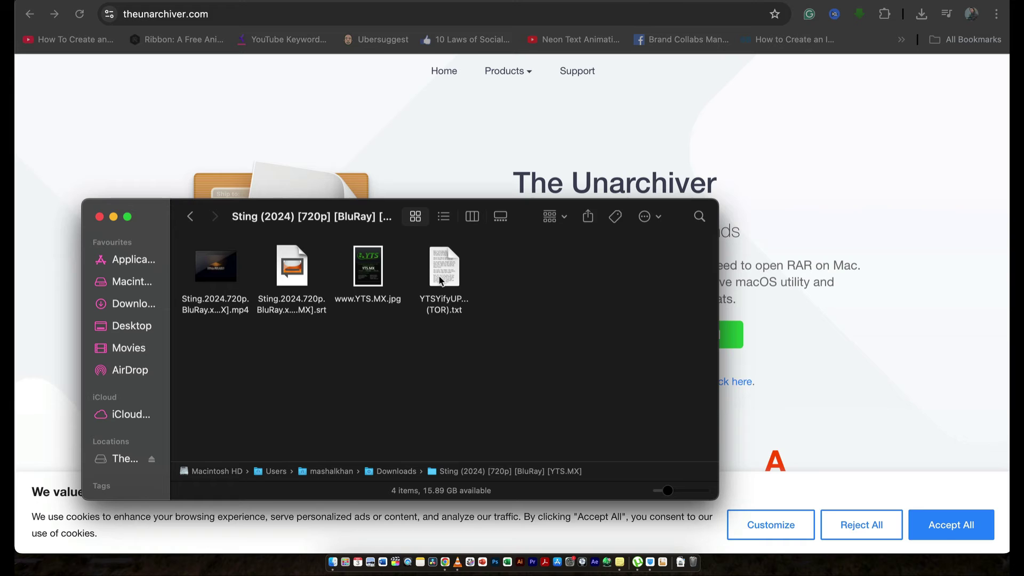
pyautogui.click(191, 216)
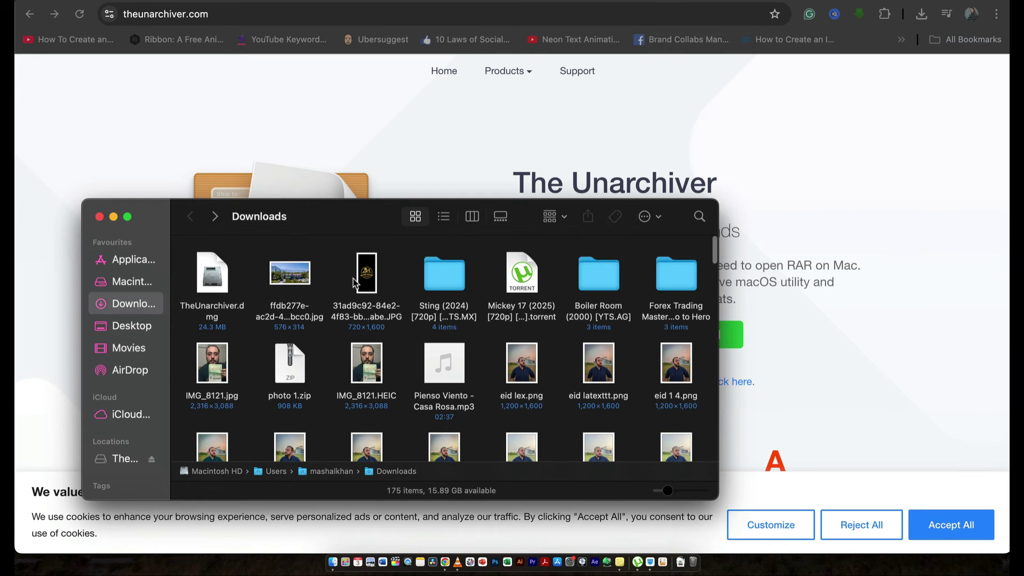
pyautogui.doubleClick(430, 274)
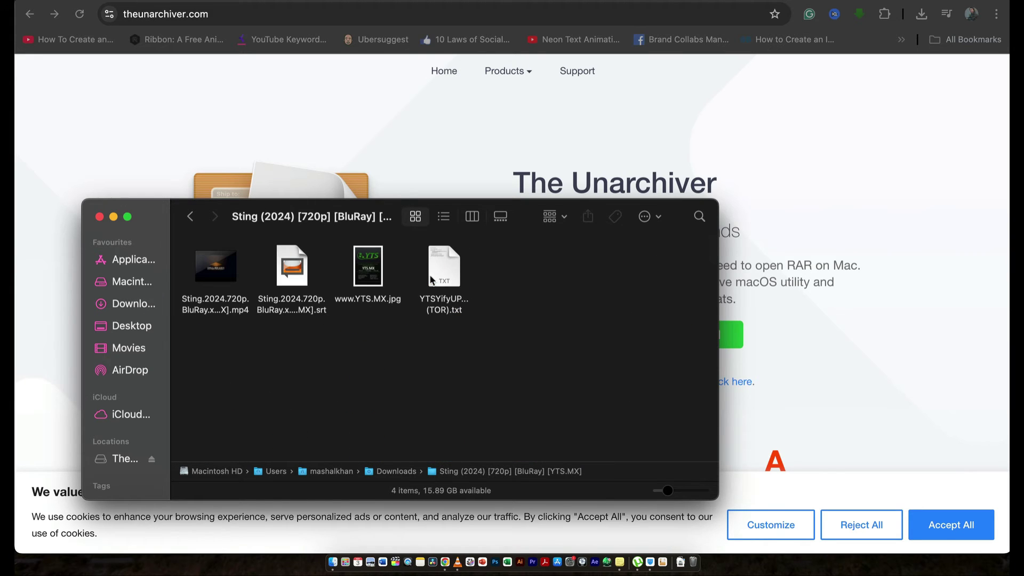
# Compress the subtitle .srt file into a zip archive and clear the selection
pyautogui.rightClick(298, 282)
pyautogui.moveTo(315, 309)
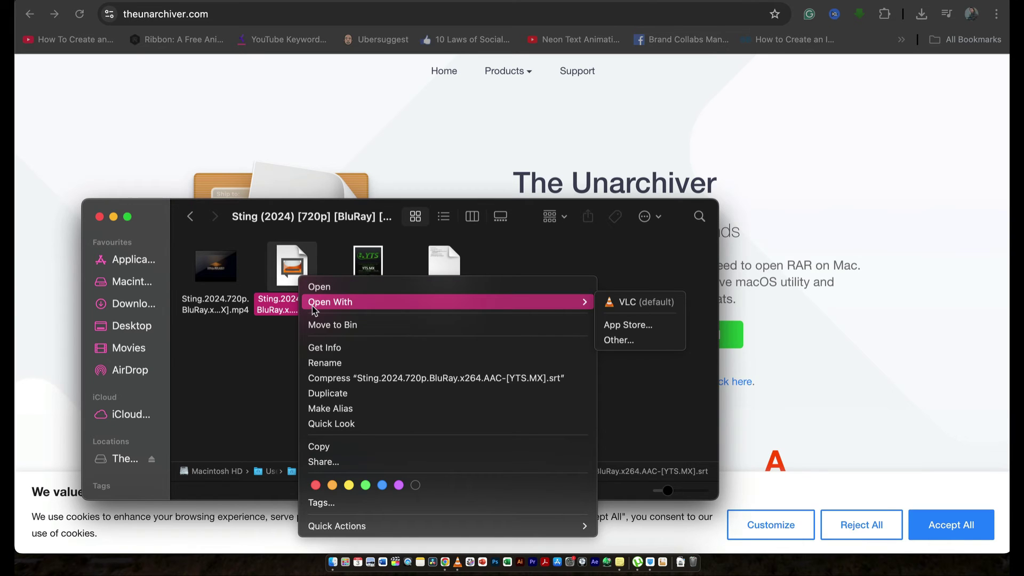
pyautogui.click(363, 376)
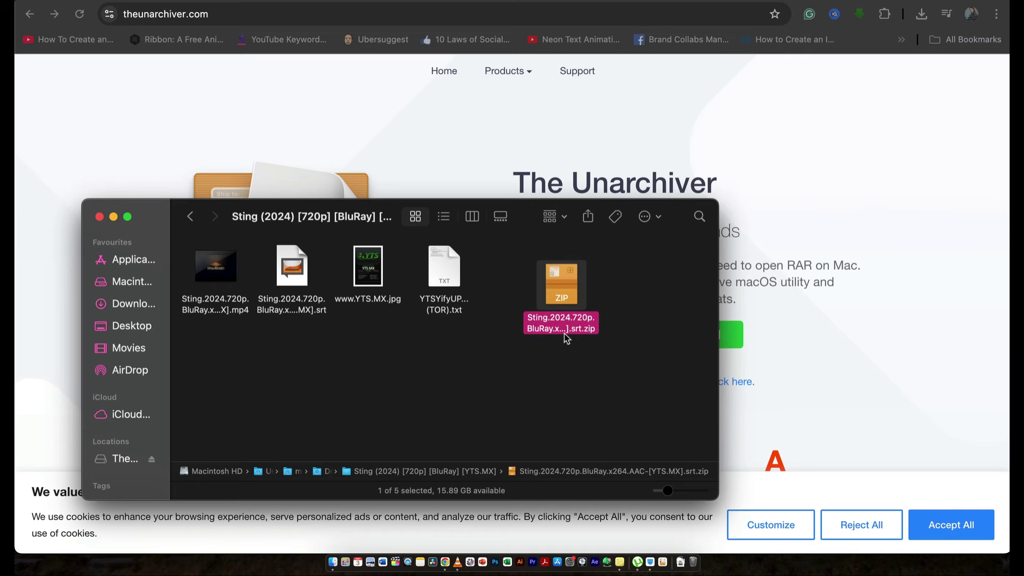
pyautogui.click(517, 371)
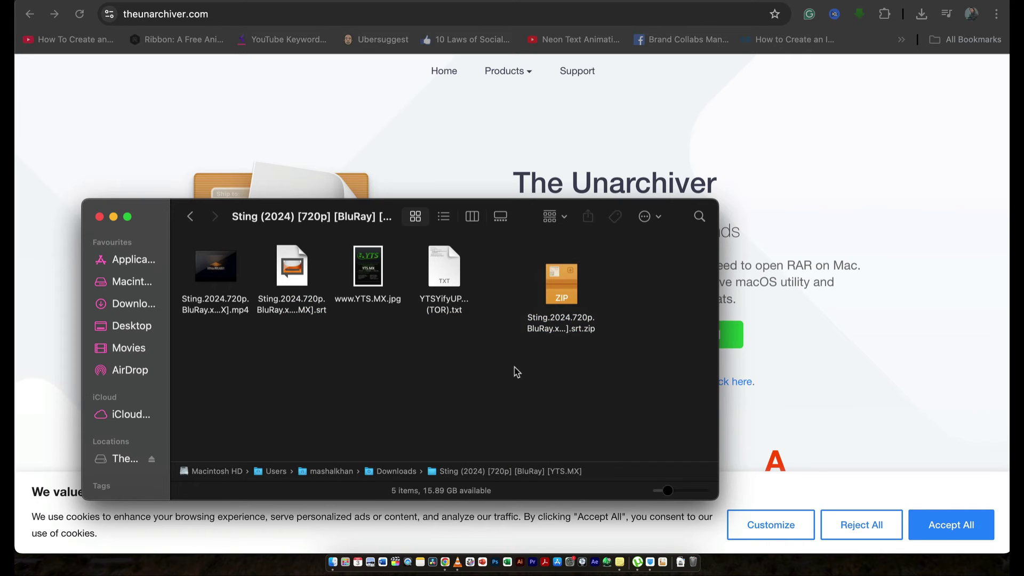
# Extract the .srt.zip with The Unarchiver and move the duplicate -1.srt copy to the Bin
pyautogui.rightClick(560, 296)
pyautogui.moveTo(579, 318)
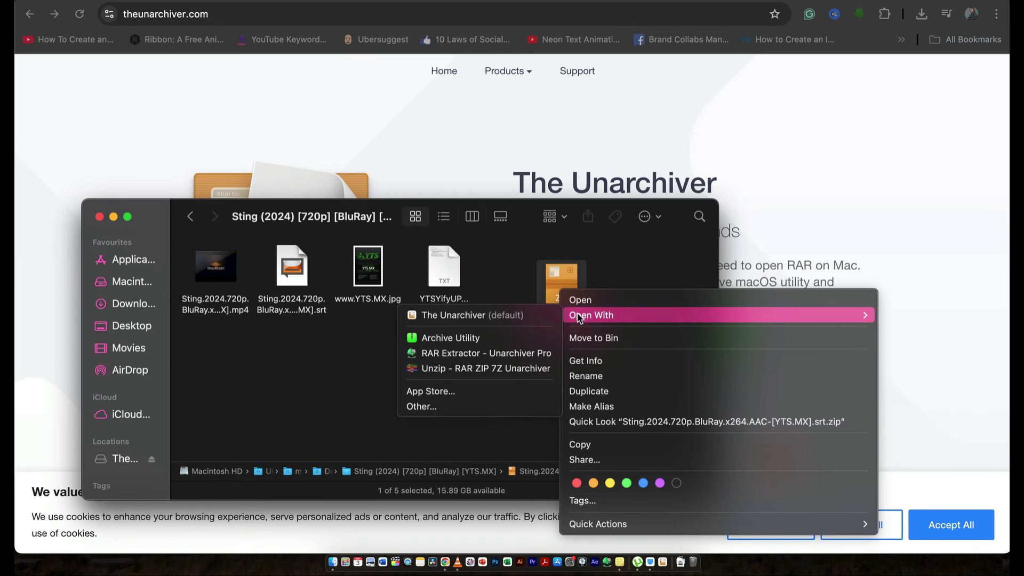
pyautogui.click(526, 320)
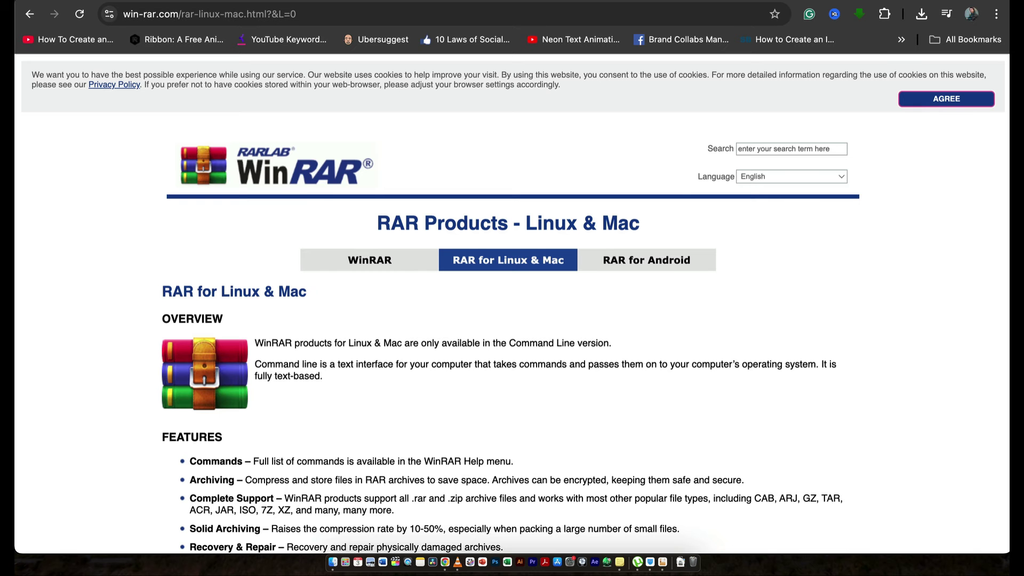
pyautogui.click(334, 567)
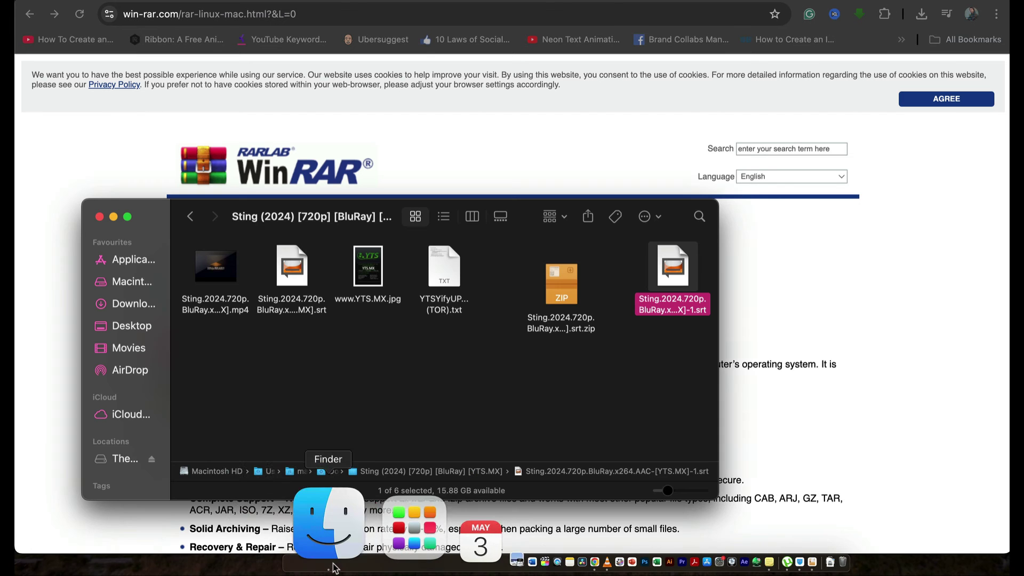
pyautogui.rightClick(674, 278)
pyautogui.click(685, 322)
# Extract the zip again, then move aside and close The Unarchiver's window
pyautogui.doubleClick(565, 282)
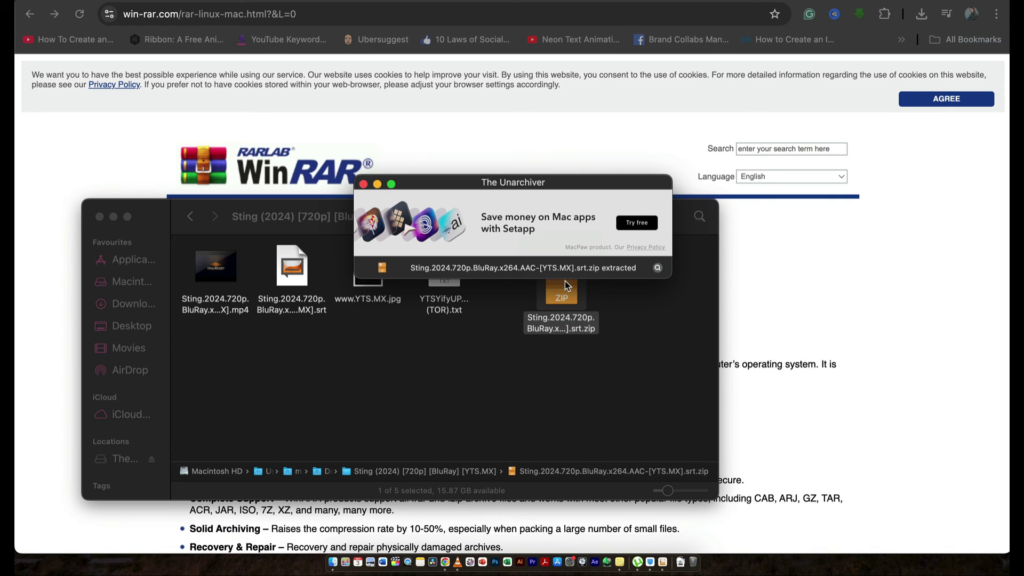
pyautogui.moveTo(537, 177); pyautogui.dragTo(562, 279)
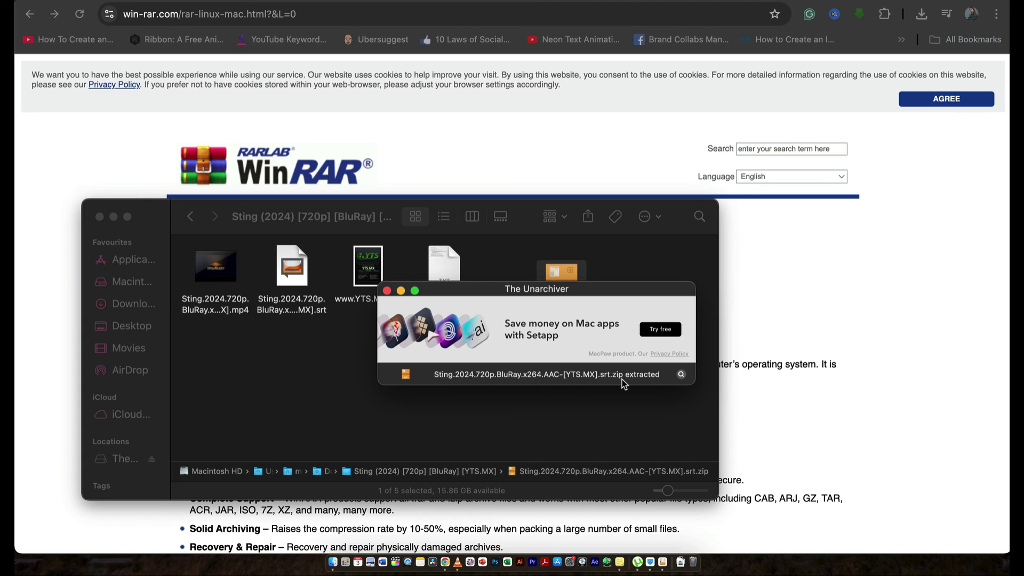
pyautogui.click(388, 291)
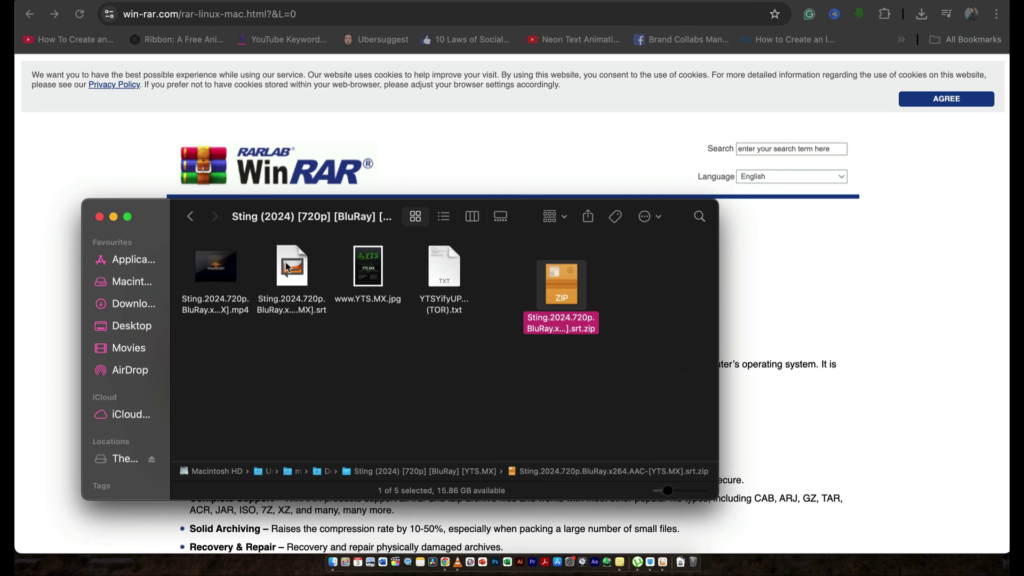
# Move the original .srt file to the Bin and restore it by extracting the .srt.zip
pyautogui.rightClick(295, 260)
pyautogui.click(315, 305)
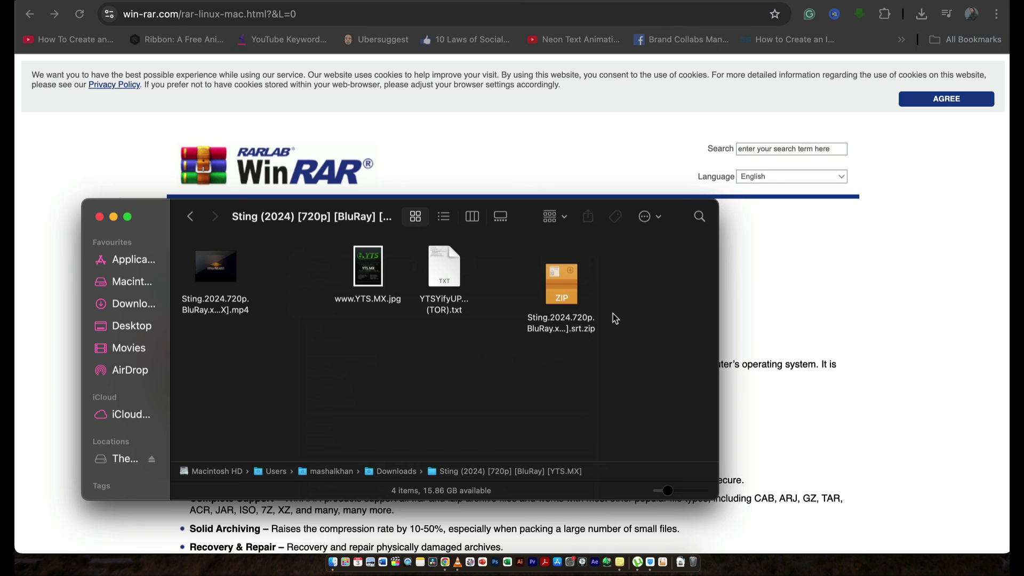
pyautogui.doubleClick(563, 281)
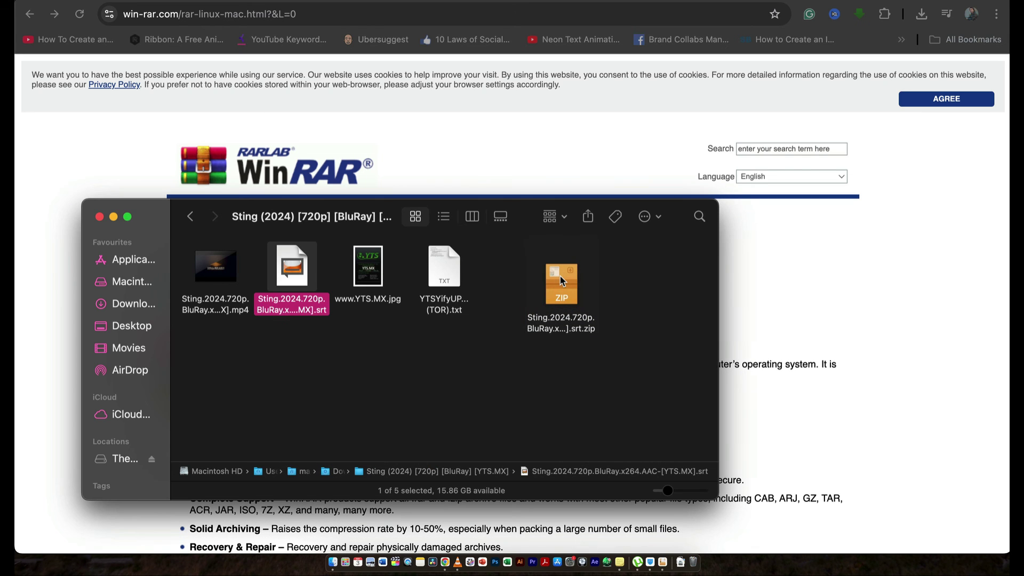